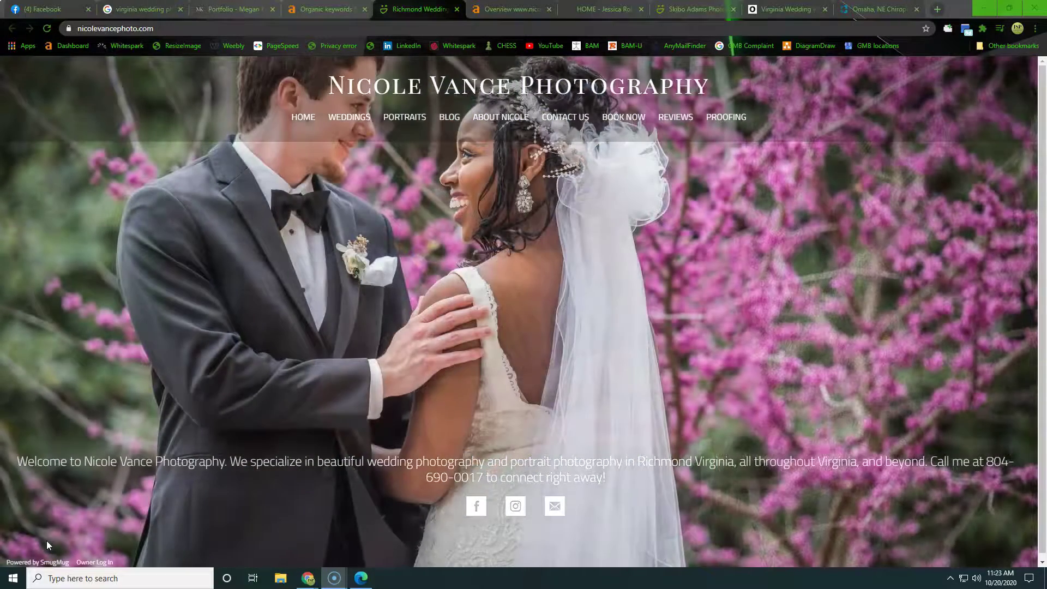
pyautogui.click(50, 537)
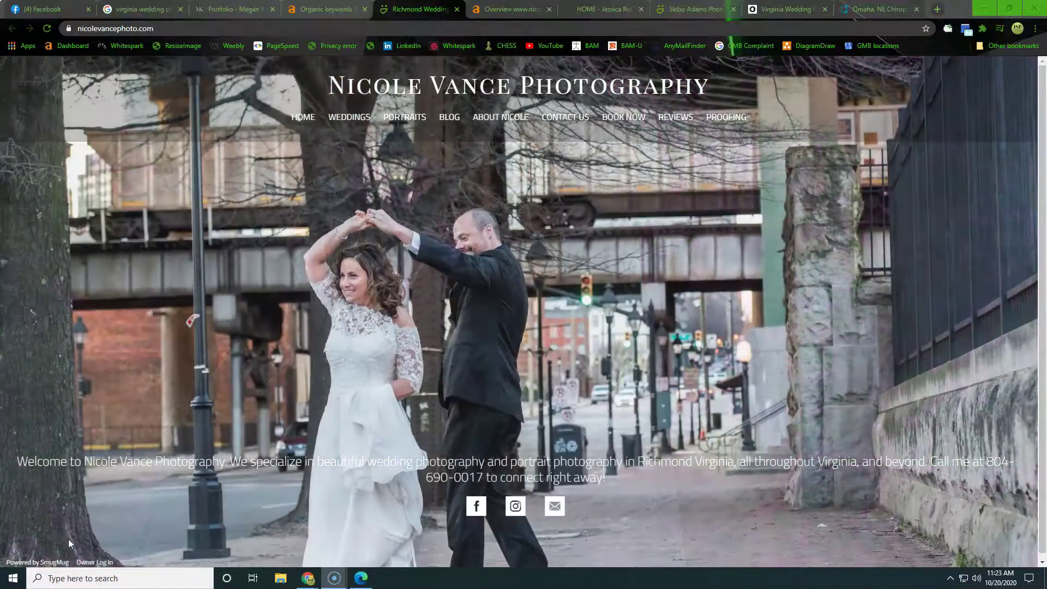
pyautogui.moveTo(431, 458); pyautogui.dragTo(543, 481)
pyautogui.hotkey('ctrl', 'a')
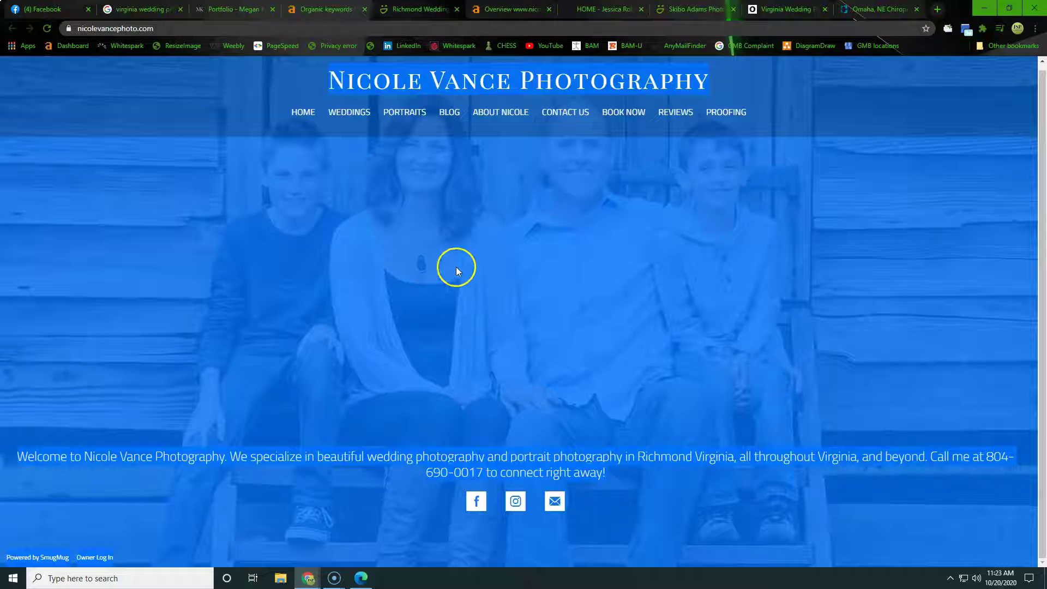
pyautogui.rightClick(483, 296)
pyautogui.click(551, 357)
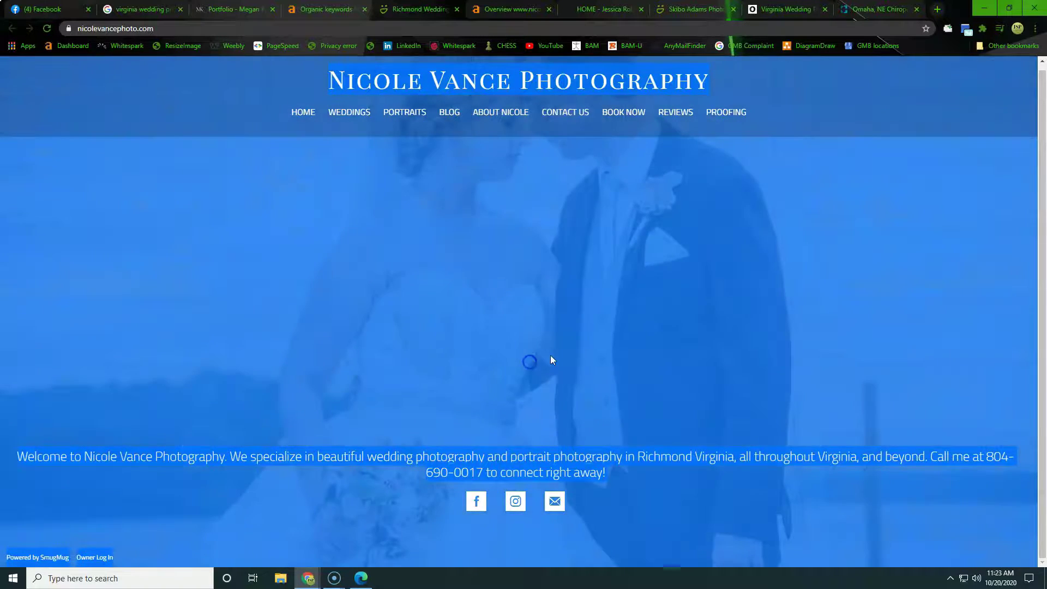
pyautogui.click(617, 318)
pyautogui.click(613, 315)
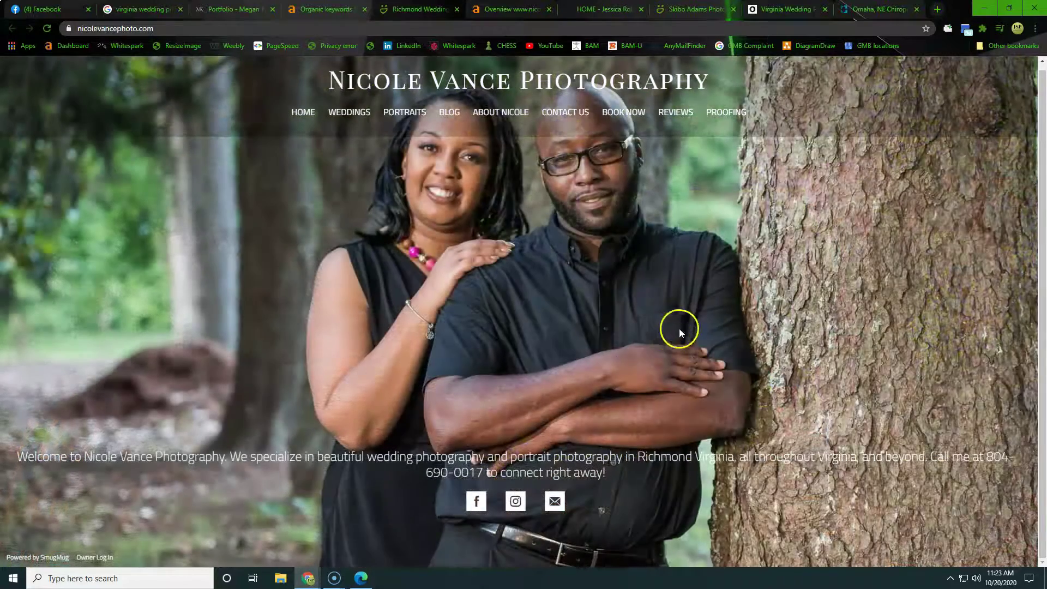
# Step: Read the page title in the Save As file name field, then box Ahrefs' organic traffic figure in red
pyautogui.rightClick(548, 297)
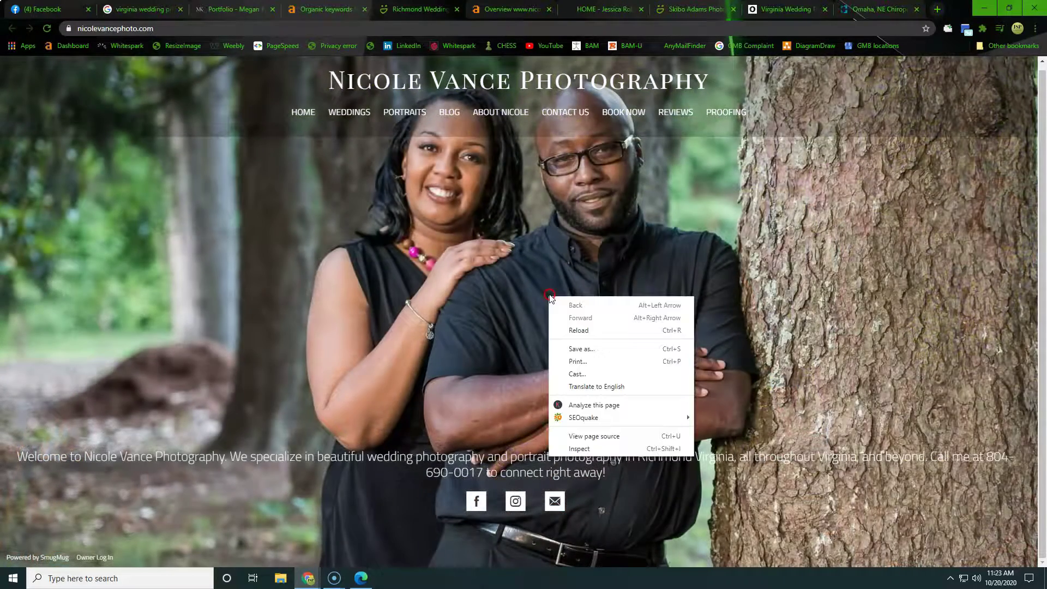
pyautogui.click(601, 355)
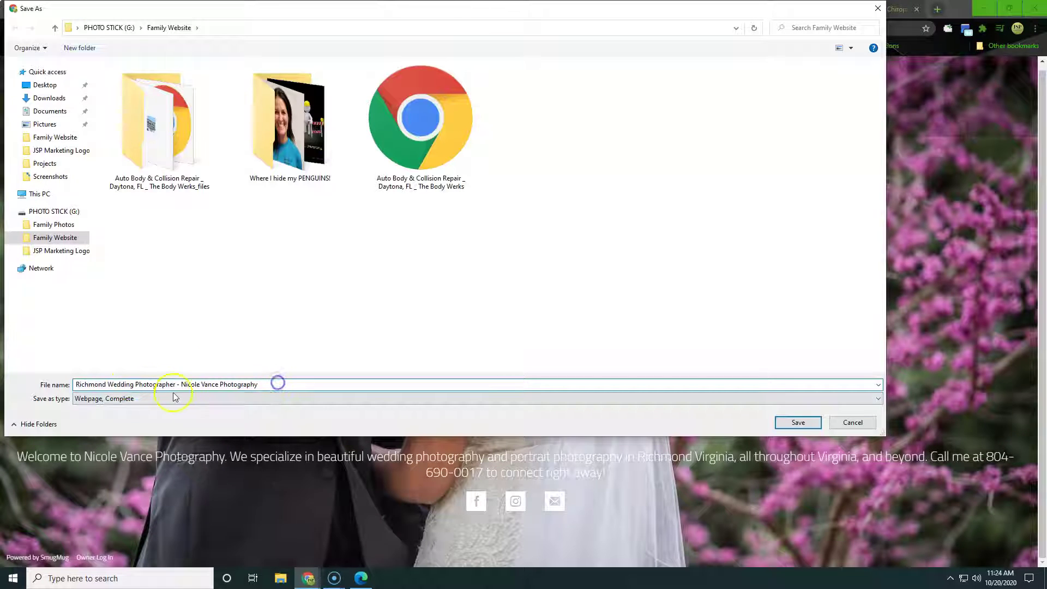
pyautogui.click(77, 385)
pyautogui.doubleClick(77, 385)
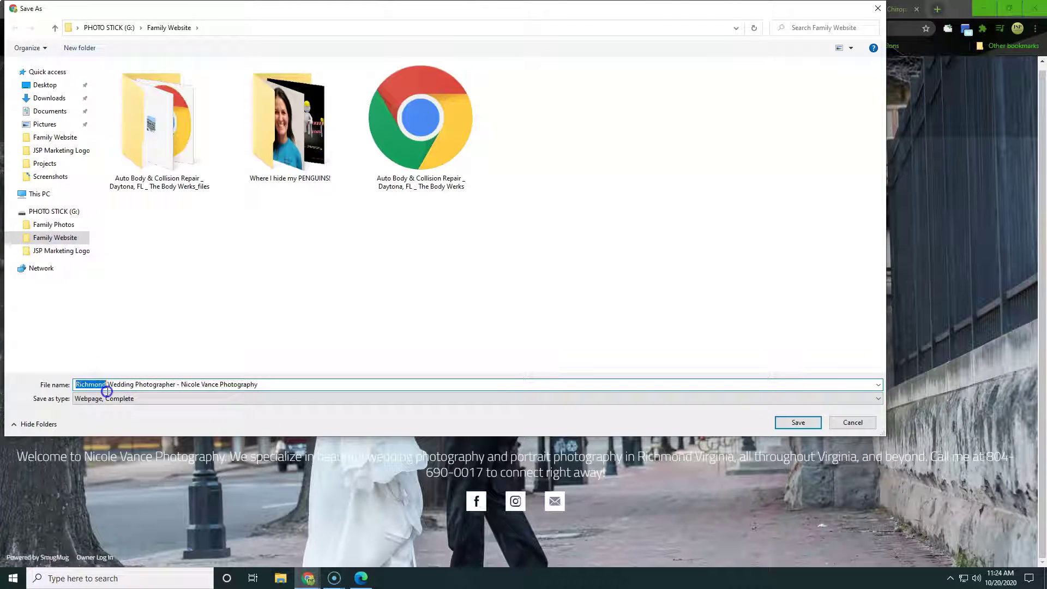
pyautogui.moveTo(113, 385); pyautogui.dragTo(237, 385)
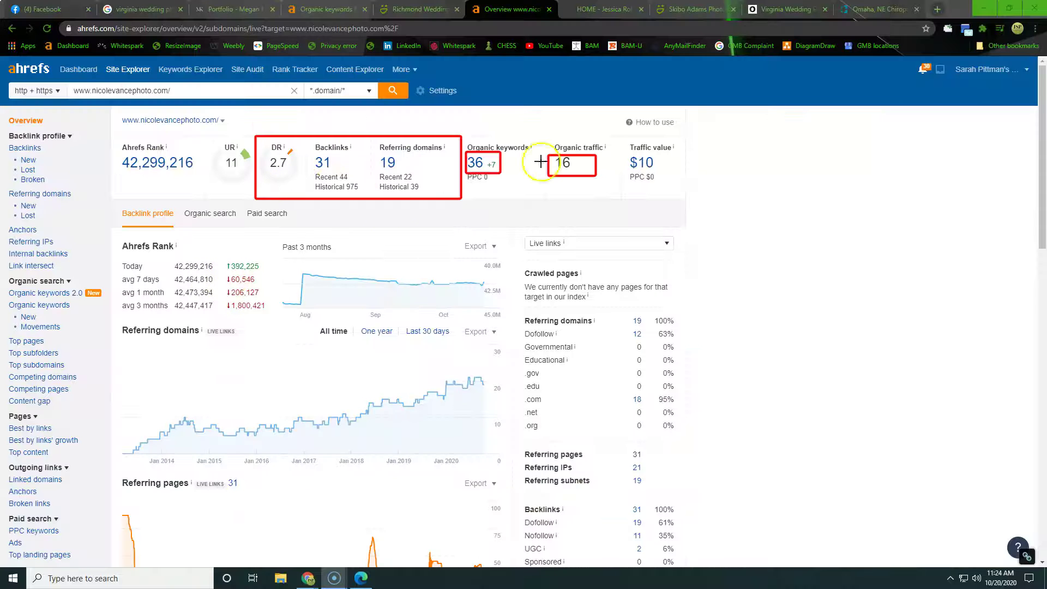
pyautogui.moveTo(547, 155); pyautogui.dragTo(596, 176)
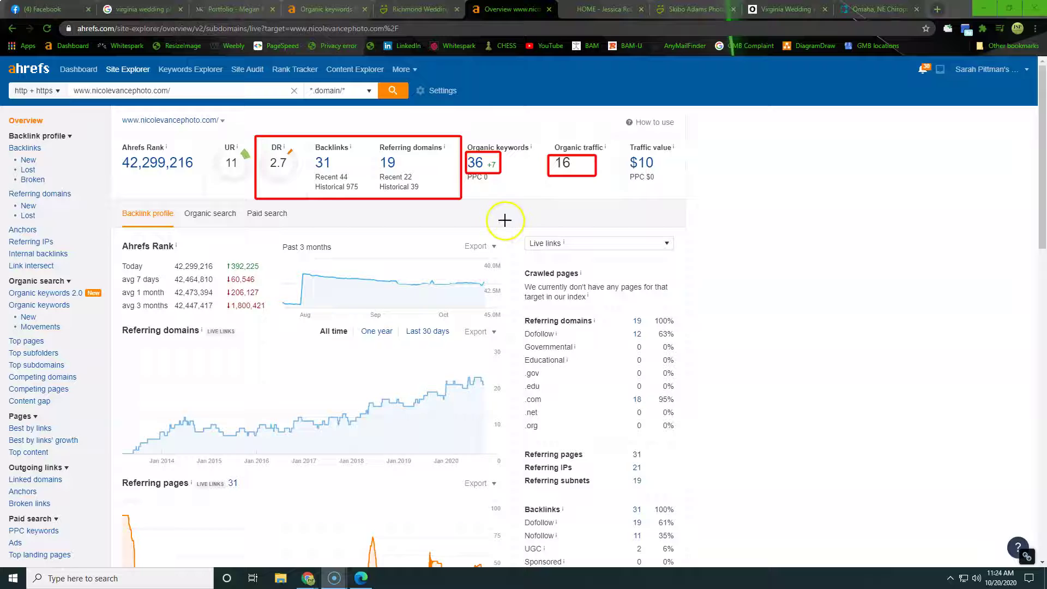
# Step: Box the DR, backlinks and referring domains values on the Ahrefs overview in red
pyautogui.moveTo(263, 153)
pyautogui.mouseDown()
pyautogui.moveTo(437, 171)
pyautogui.moveTo(425, 170)
pyautogui.mouseUp()
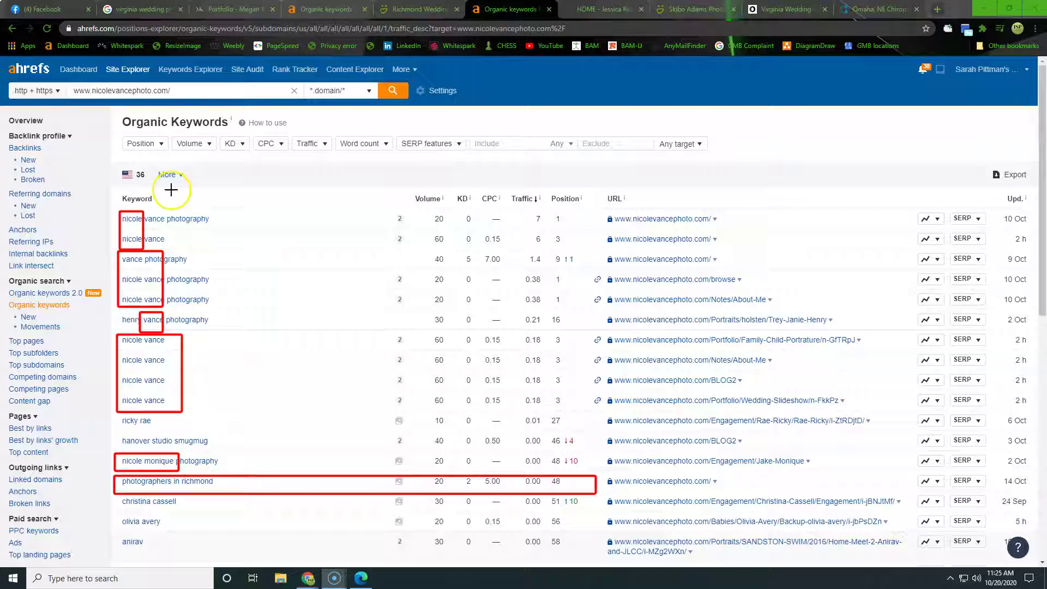
# Step: Box the top brand-name keyword row and the 'photographers in richmond' row in red
pyautogui.moveTo(158, 206); pyautogui.dragTo(594, 221)
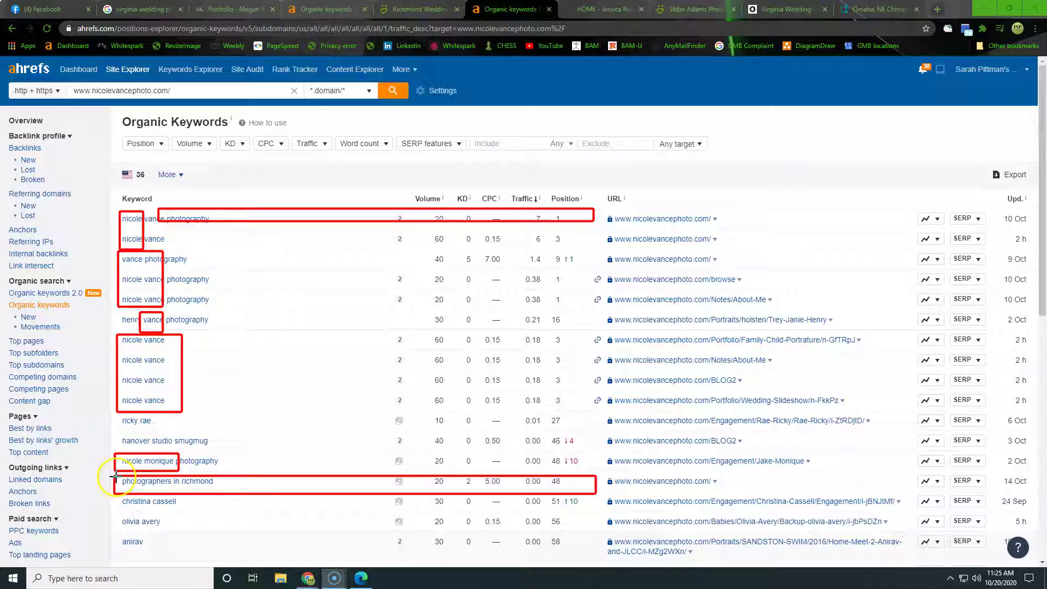
pyautogui.moveTo(115, 476); pyautogui.dragTo(277, 493)
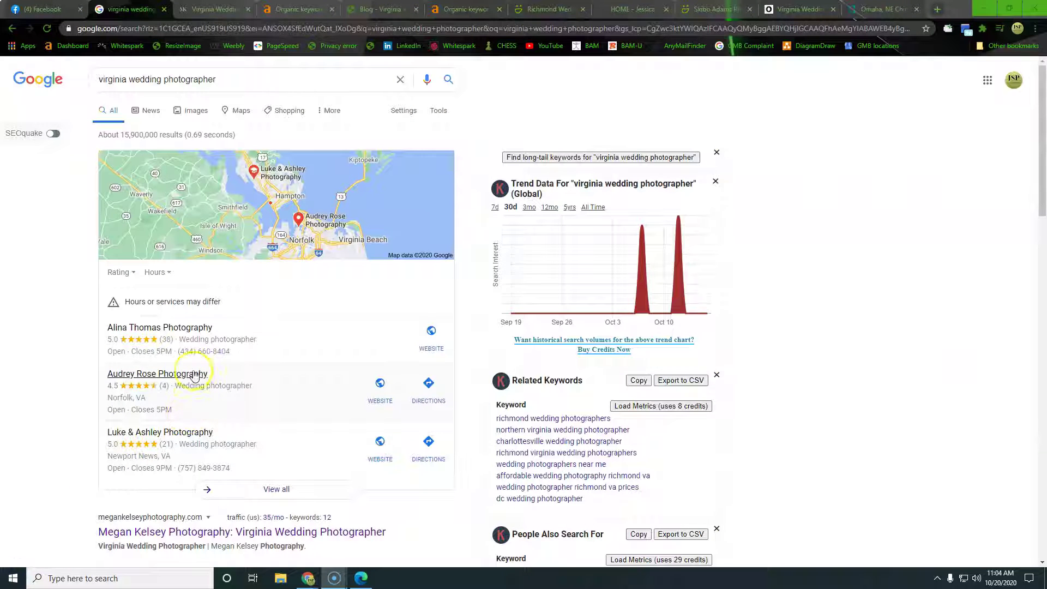
# Step: Highlight the 'virginia wedding photographer' query, the result count and the local map pack listings
pyautogui.moveTo(245, 77); pyautogui.dragTo(99, 81)
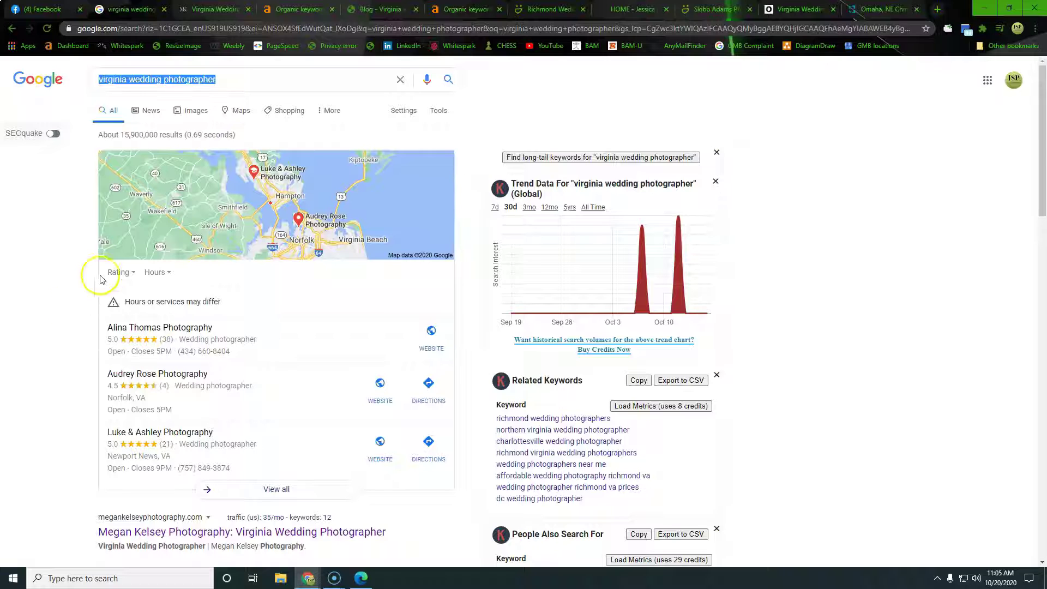
pyautogui.moveTo(98, 135); pyautogui.dragTo(250, 135)
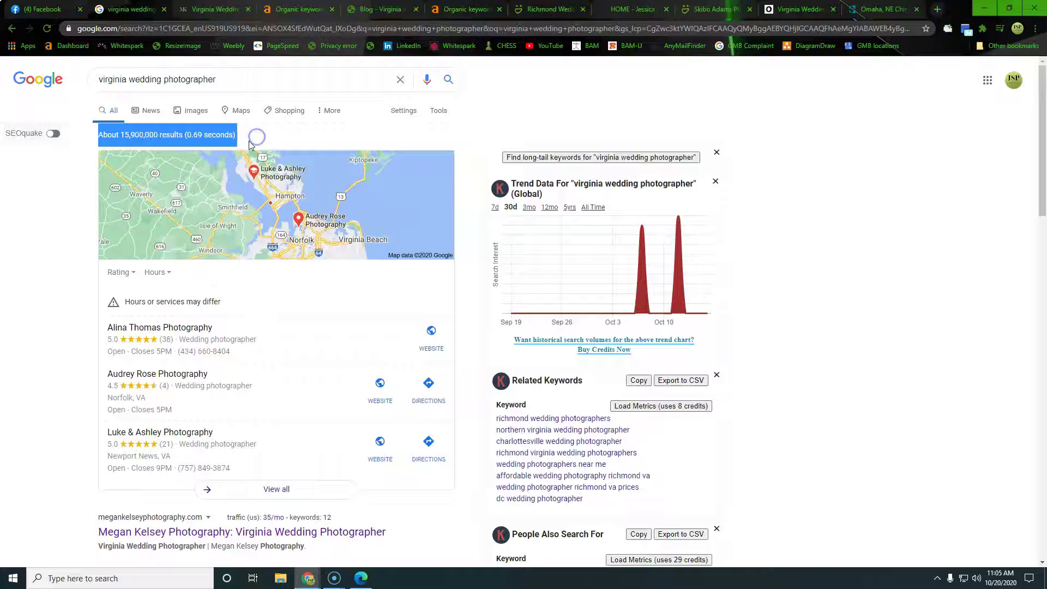
pyautogui.moveTo(85, 289); pyautogui.dragTo(305, 453)
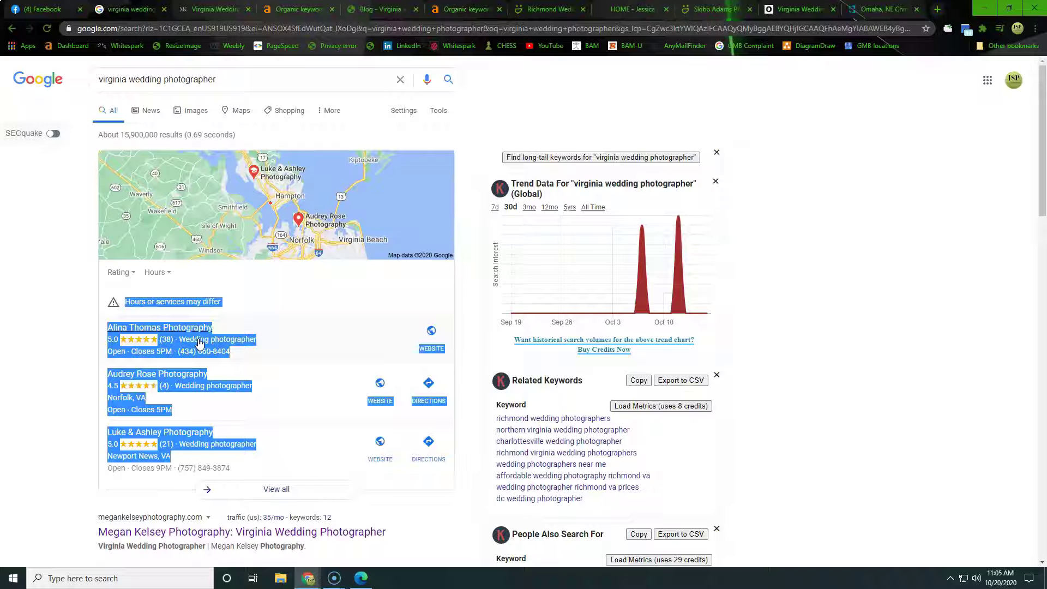
pyautogui.click(63, 347)
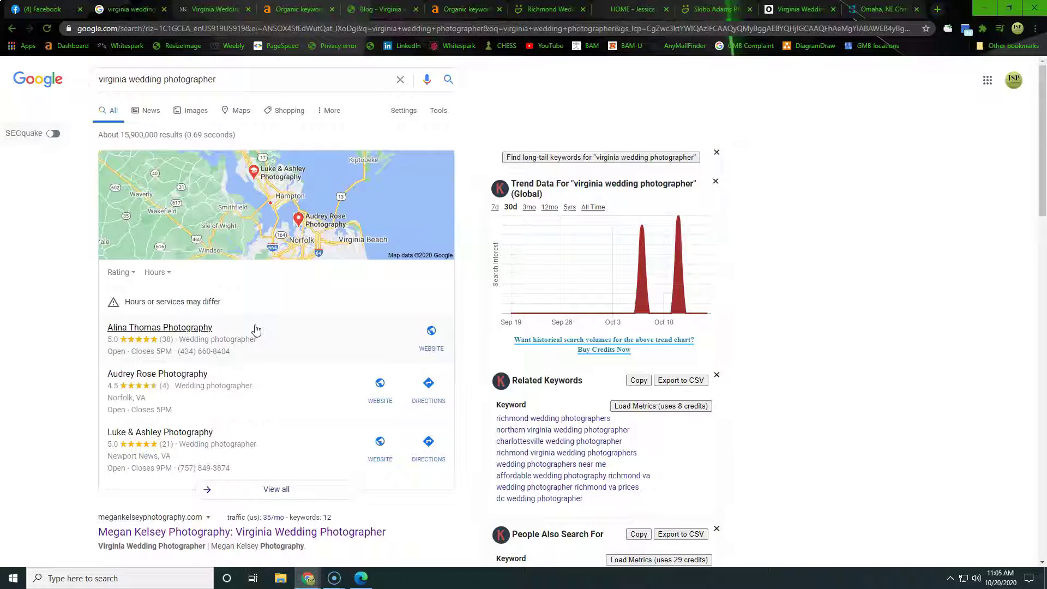
pyautogui.click(311, 322)
pyautogui.scroll(-3, 333, 339)
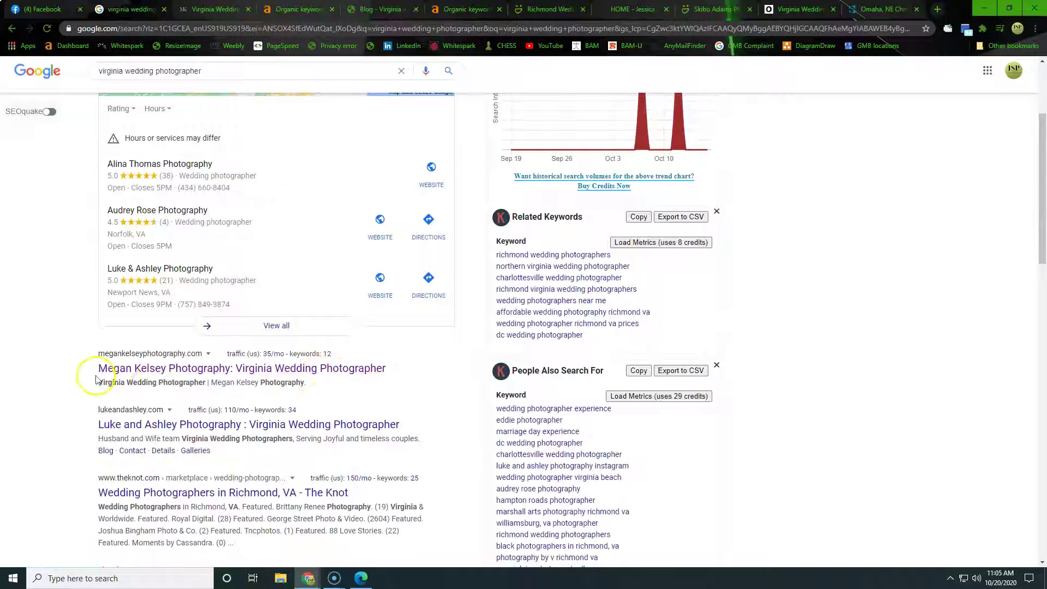
pyautogui.moveTo(80, 345); pyautogui.dragTo(367, 517)
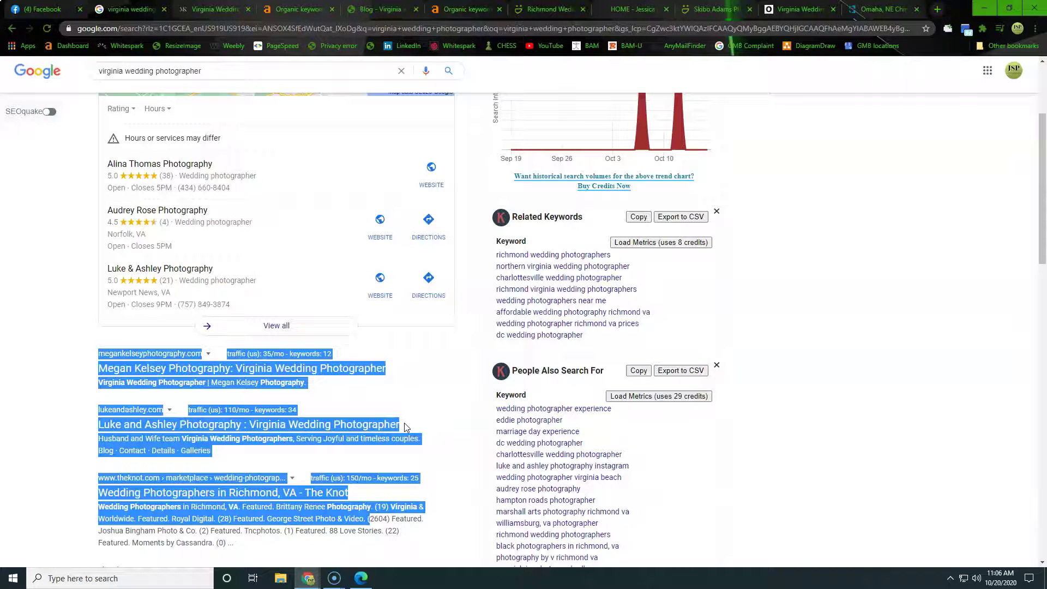
pyautogui.click(75, 389)
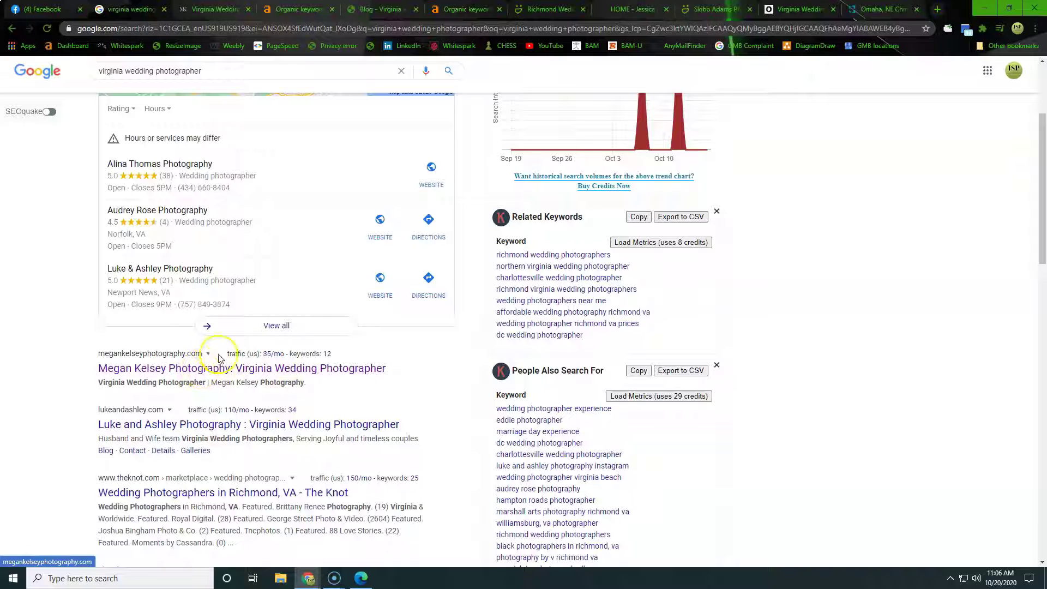
pyautogui.click(207, 371)
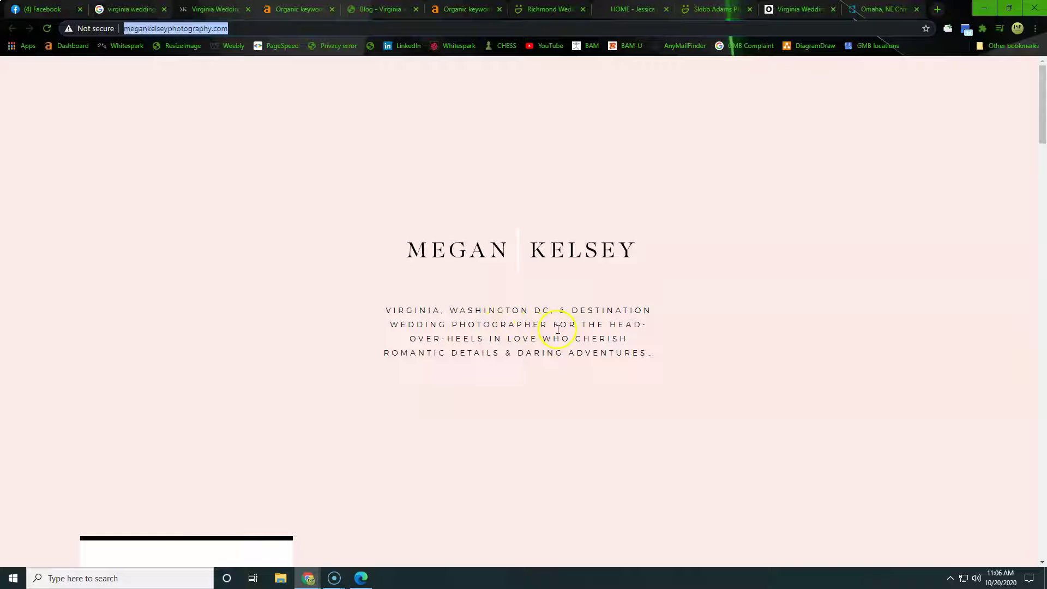
pyautogui.scroll(-10, 490, 332)
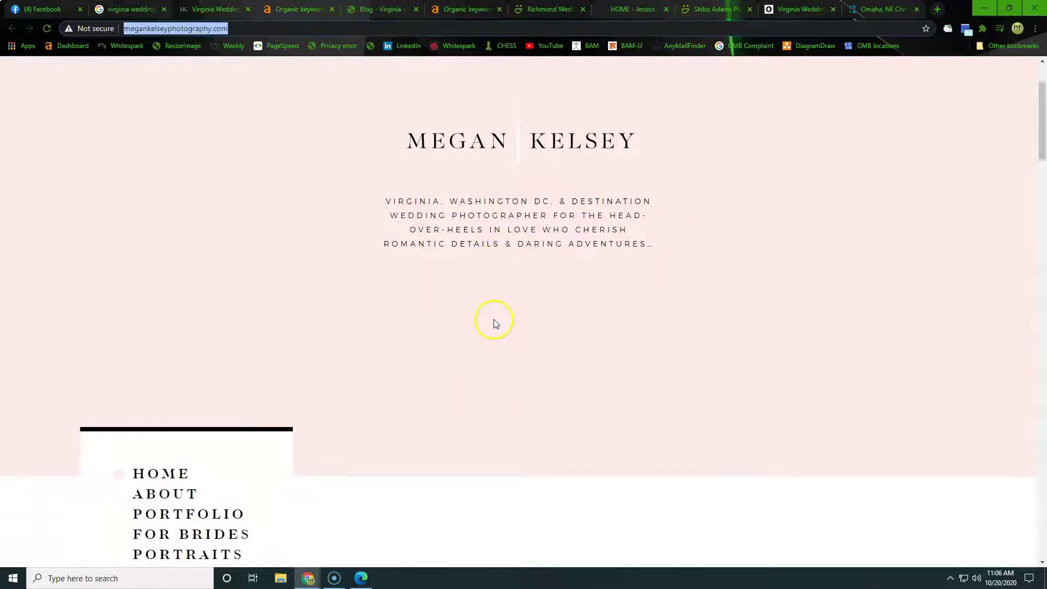
pyautogui.scroll(-9, 458, 294)
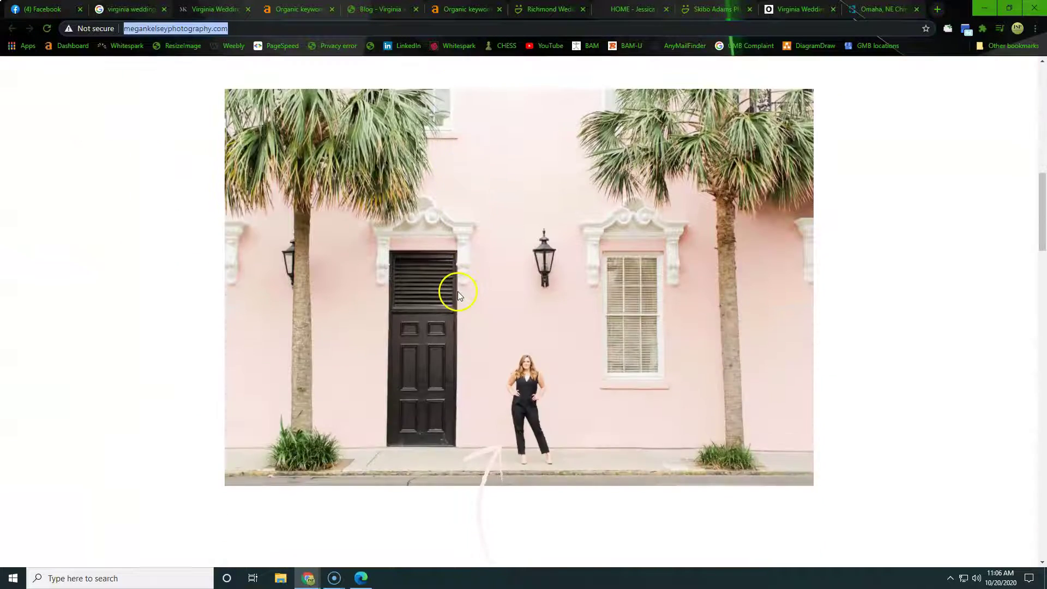
pyautogui.scroll(-14, 475, 300)
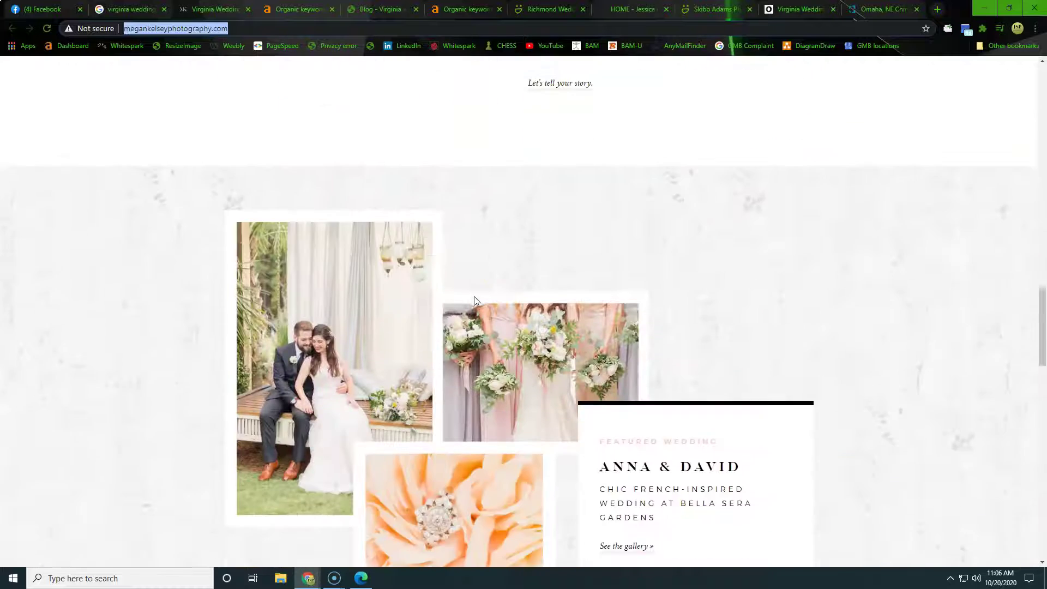
pyautogui.scroll(-9, 528, 264)
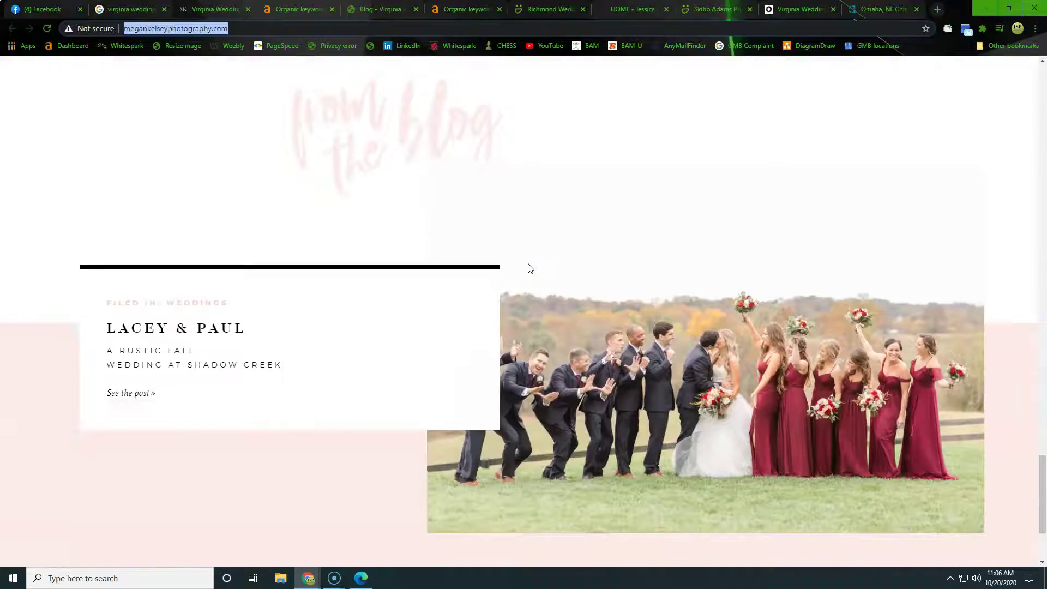
pyautogui.scroll(3, 532, 266)
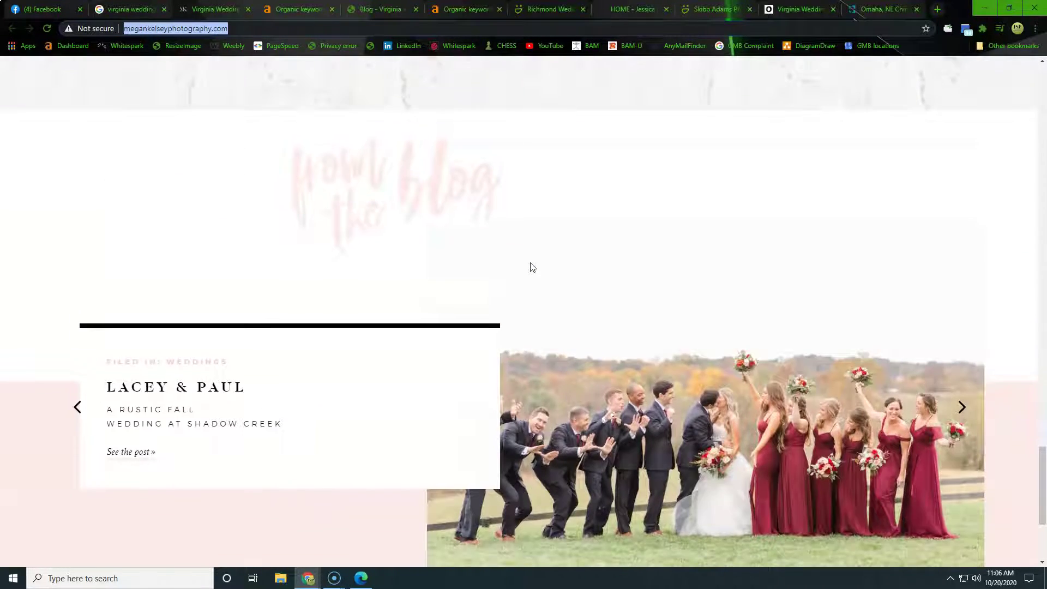
pyautogui.scroll(15, 532, 266)
pyautogui.scroll(15, 532, 263)
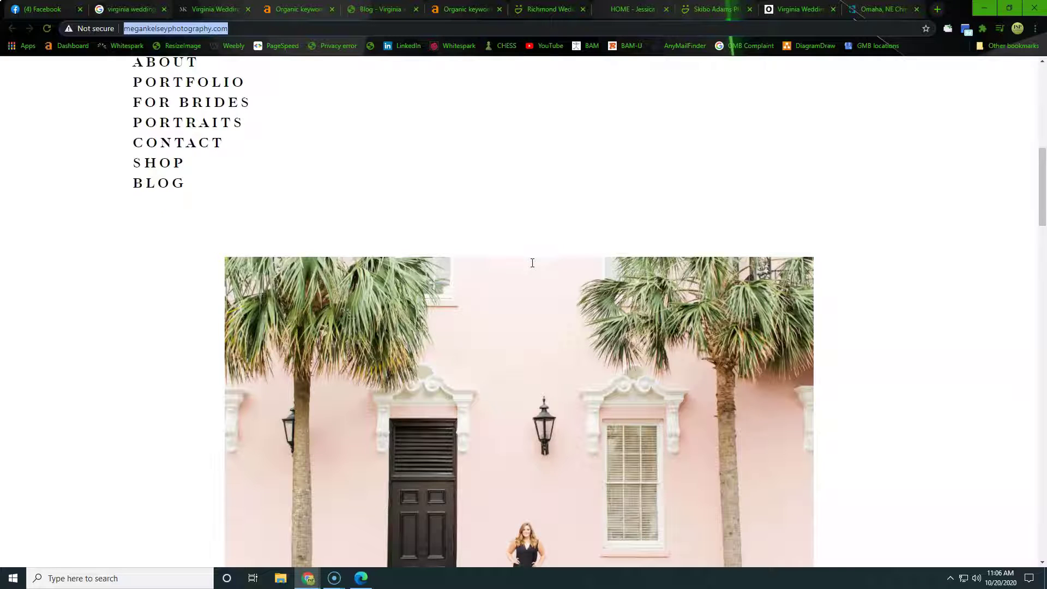
pyautogui.scroll(4, 545, 273)
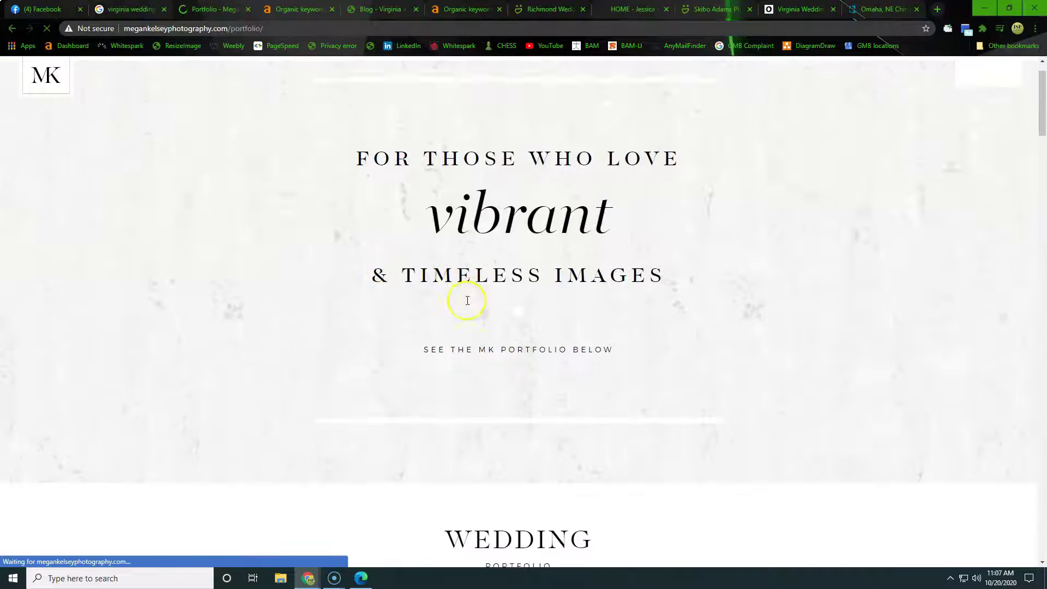
# Step: Check the second featured wedding photo's file name in Save image as, then cancel
pyautogui.scroll(-13, 468, 301)
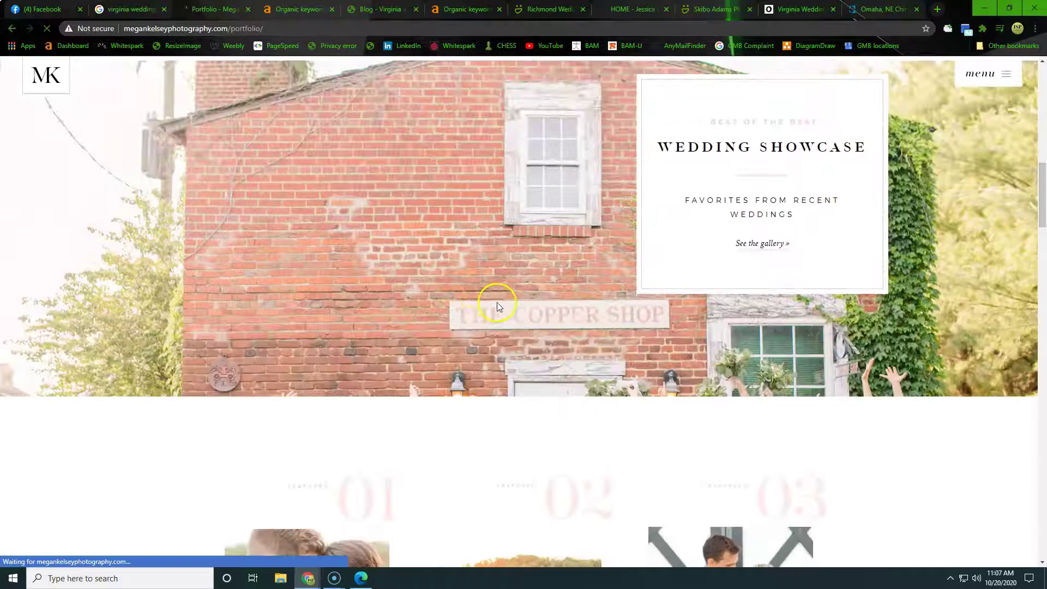
pyautogui.scroll(-4, 496, 302)
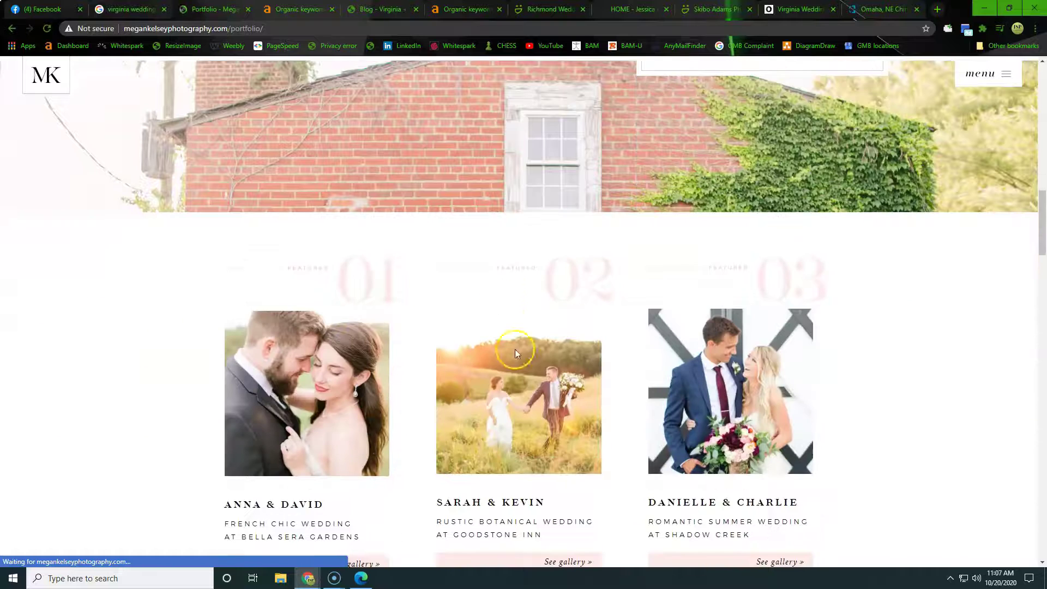
pyautogui.rightClick(547, 431)
pyautogui.click(608, 461)
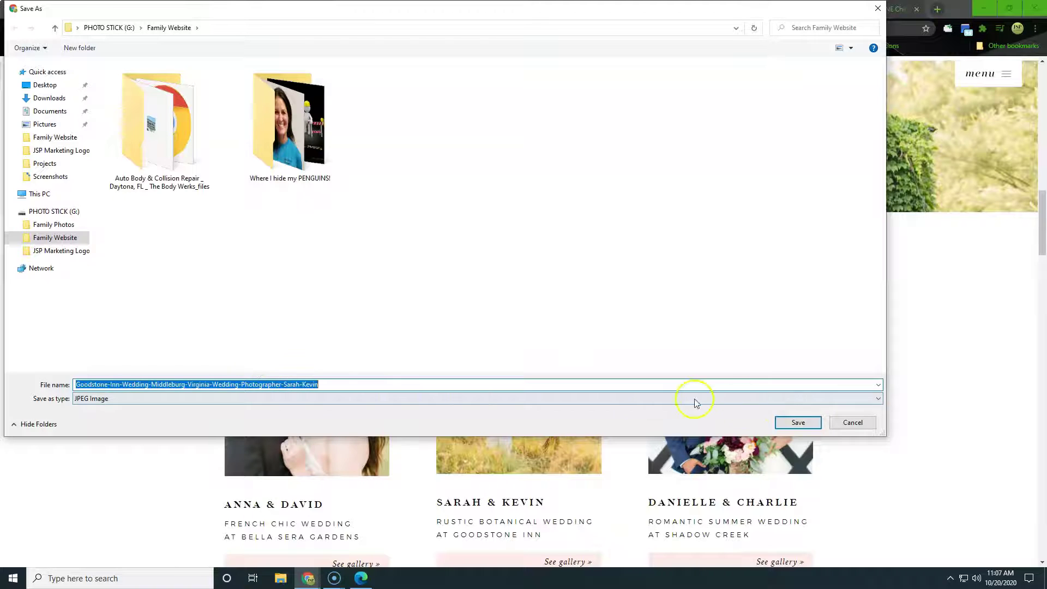
pyautogui.click(852, 422)
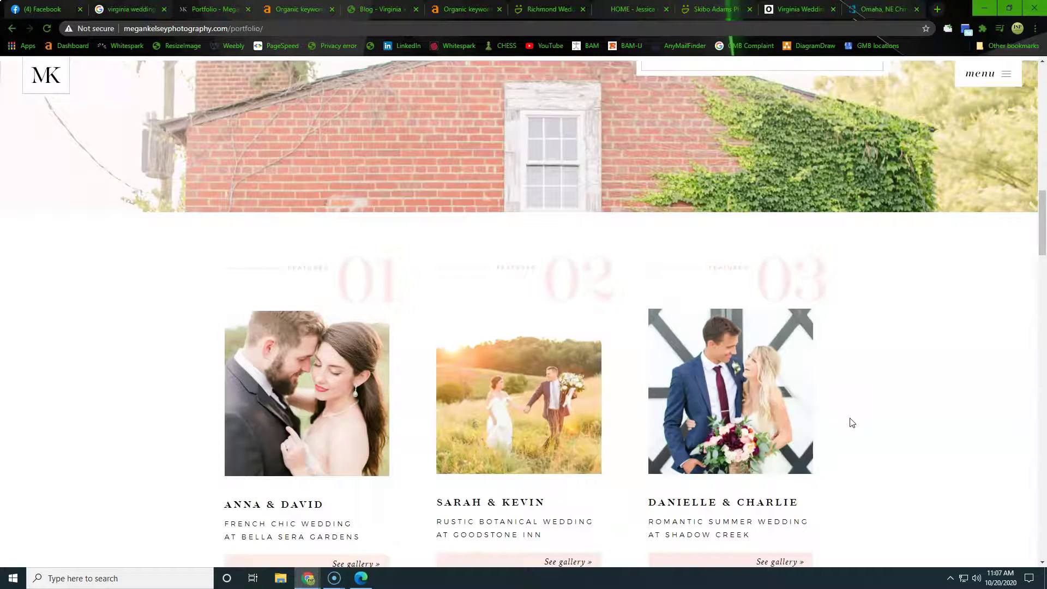
# Step: Box the competitor's Backlinks 573, Referring domains 100, Organic keywords 306 and Organic traffic 130 in red
pyautogui.hotkey('ctrl', 'Tab')
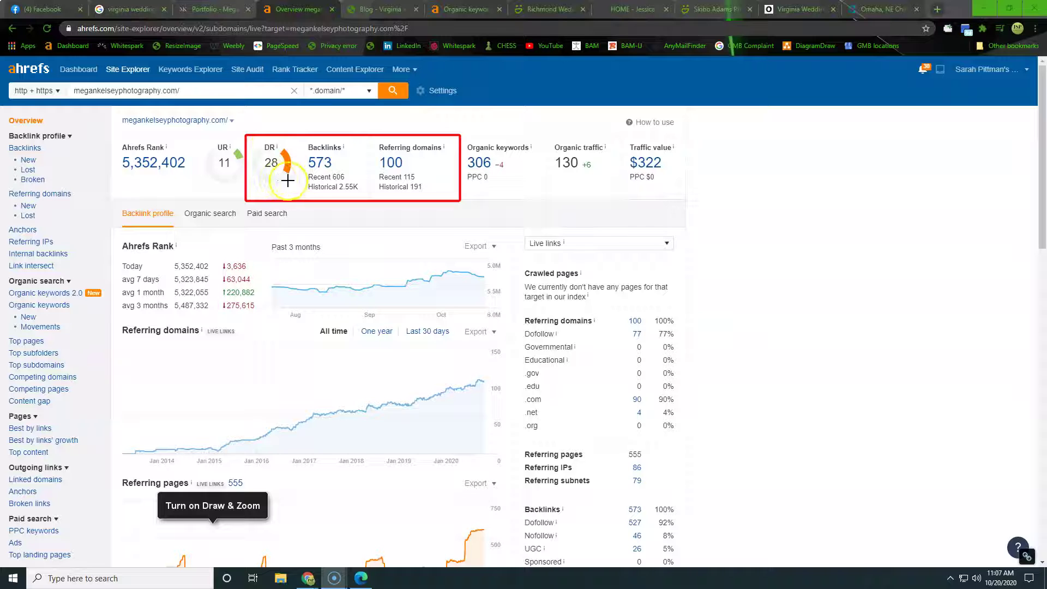
pyautogui.moveTo(301, 152); pyautogui.dragTo(418, 171)
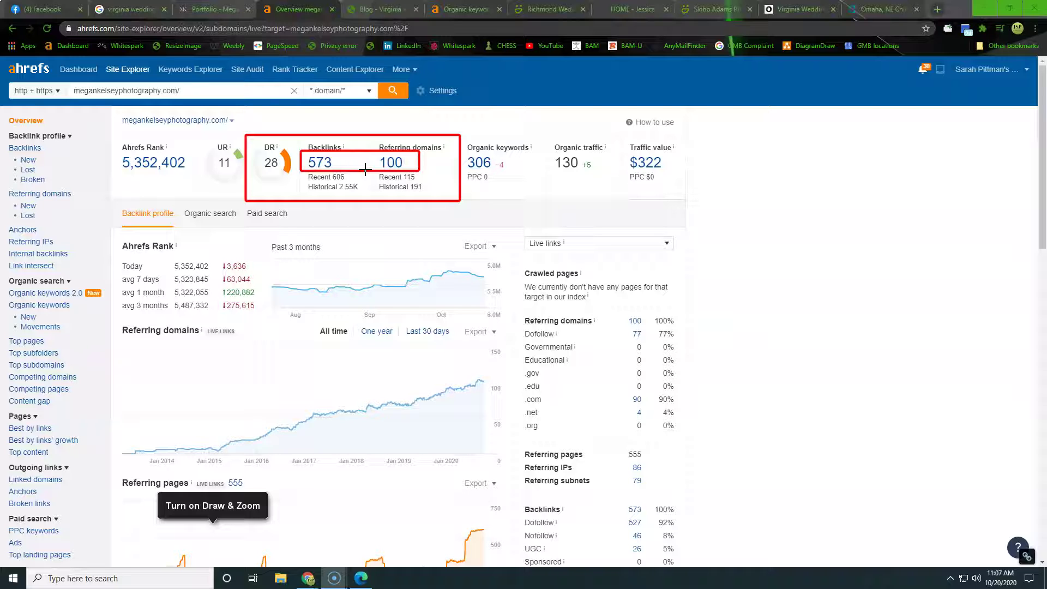
pyautogui.moveTo(463, 153); pyautogui.dragTo(518, 185)
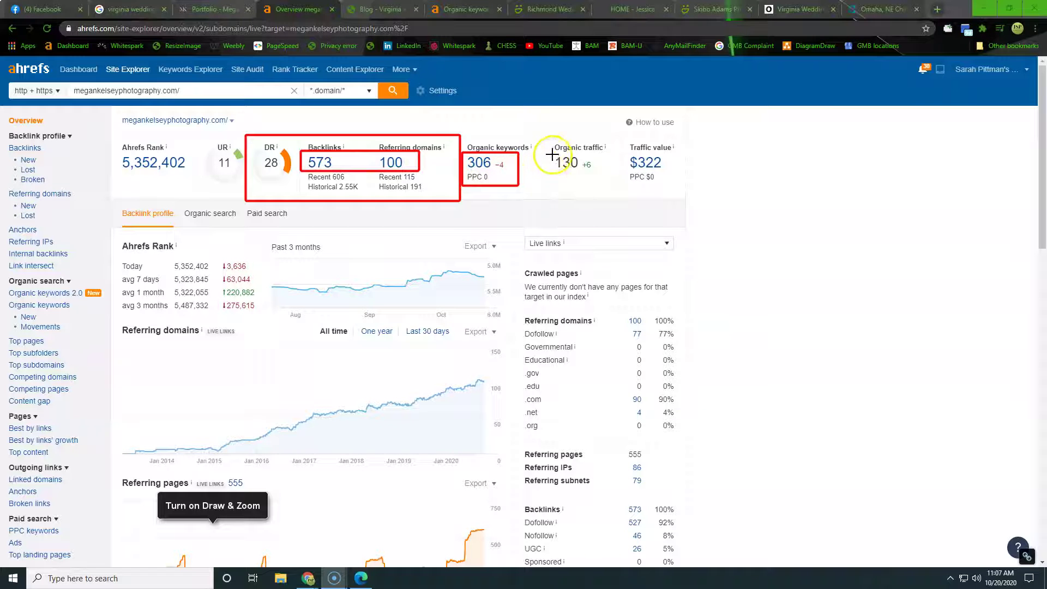
pyautogui.moveTo(550, 152); pyautogui.dragTo(614, 182)
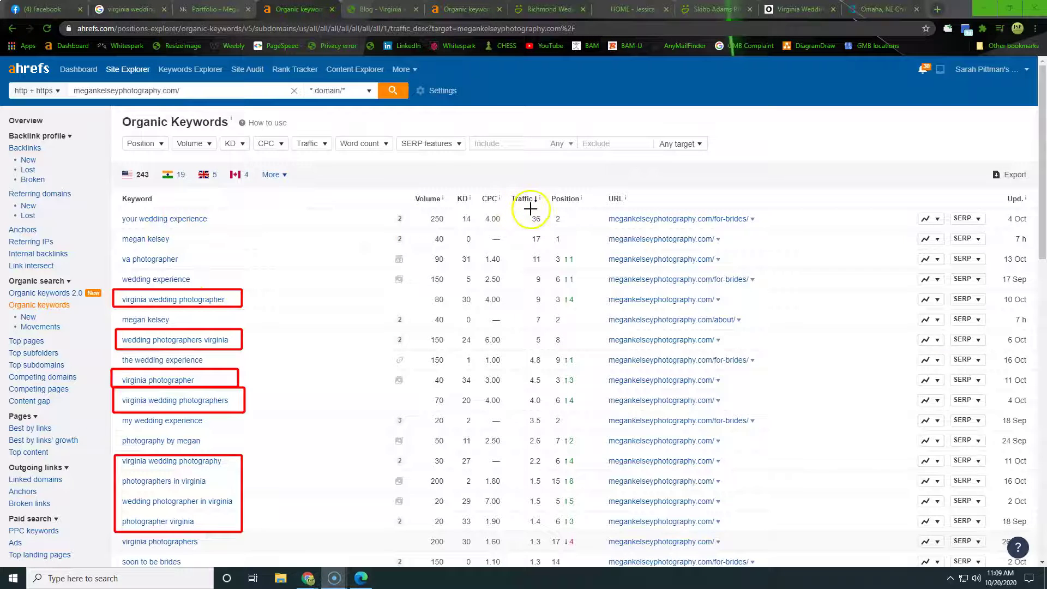
# Step: Box the Traffic column and the 'your wedding experience' and 'va photographer' rows in red
pyautogui.moveTo(525, 209)
pyautogui.mouseDown()
pyautogui.moveTo(546, 238)
pyautogui.moveTo(546, 447)
pyautogui.mouseUp()
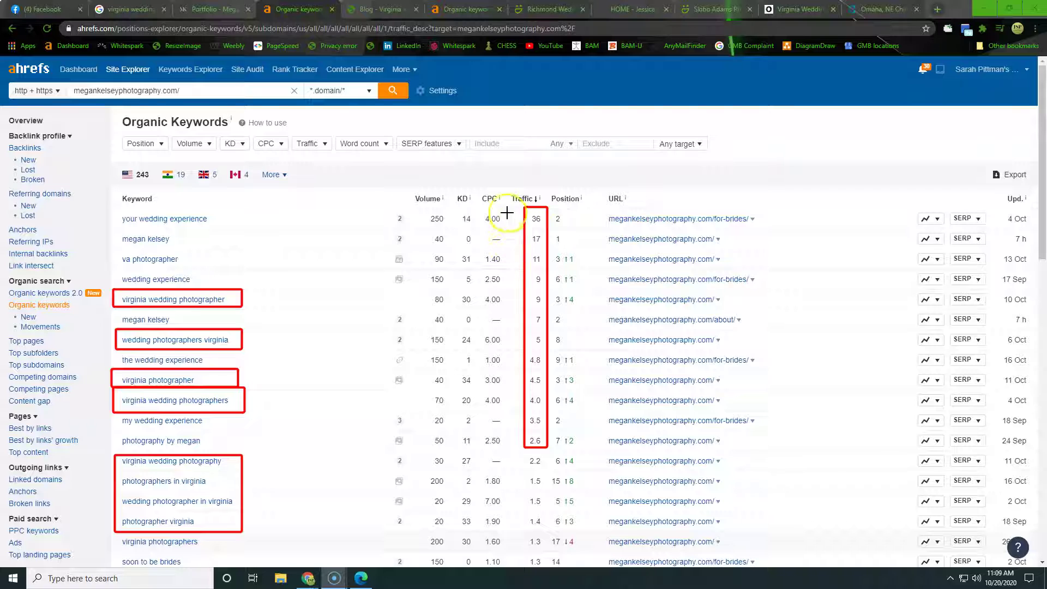
pyautogui.moveTo(115, 211); pyautogui.dragTo(236, 224)
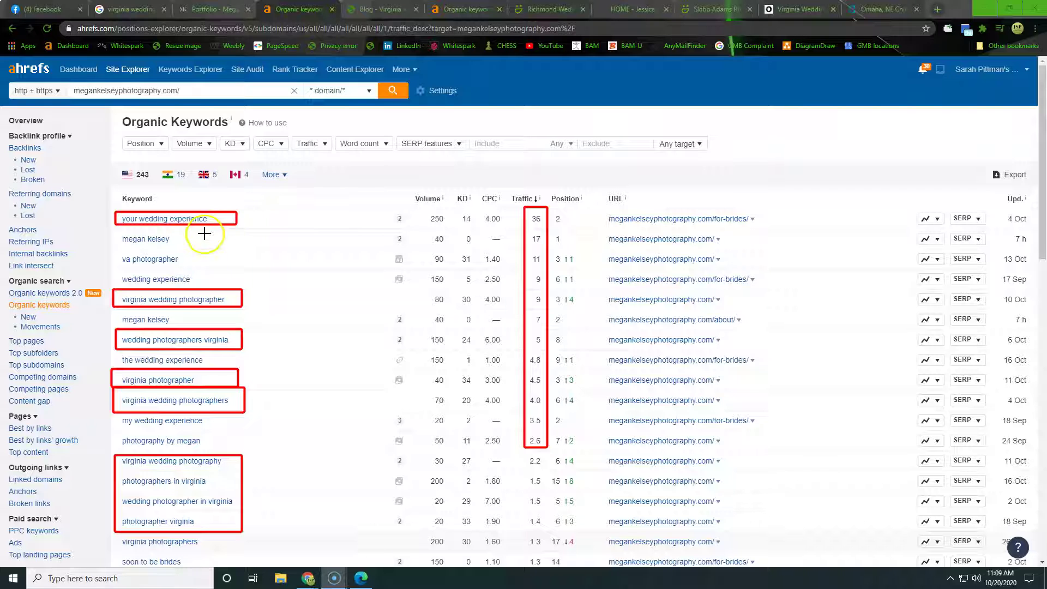
pyautogui.moveTo(112, 253); pyautogui.dragTo(608, 268)
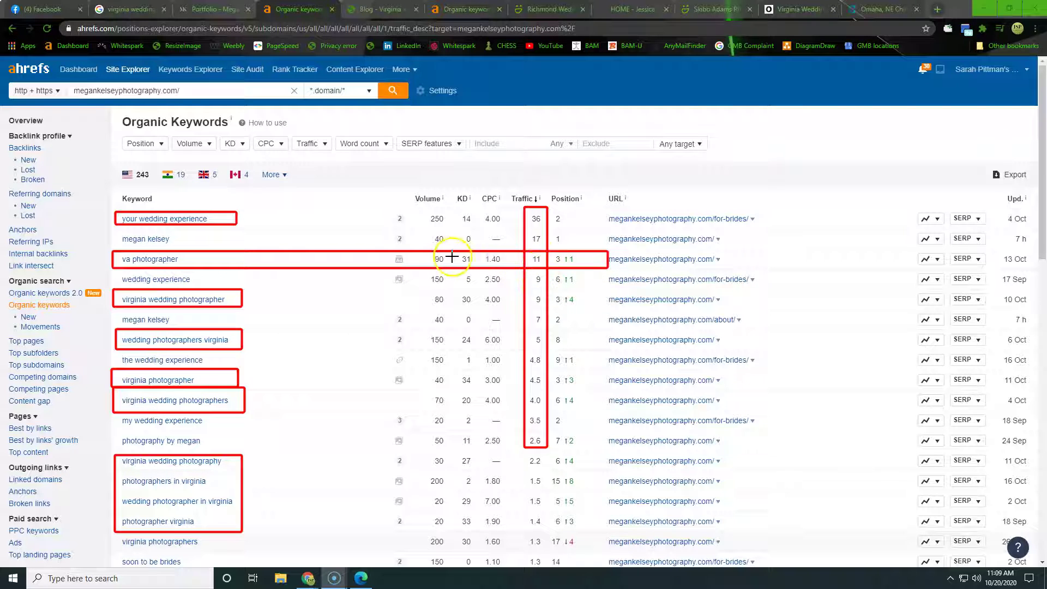
# Step: Box the Volume figures 90, 80 and 200 and the Position column header
pyautogui.moveTo(428, 252); pyautogui.dragTo(457, 266)
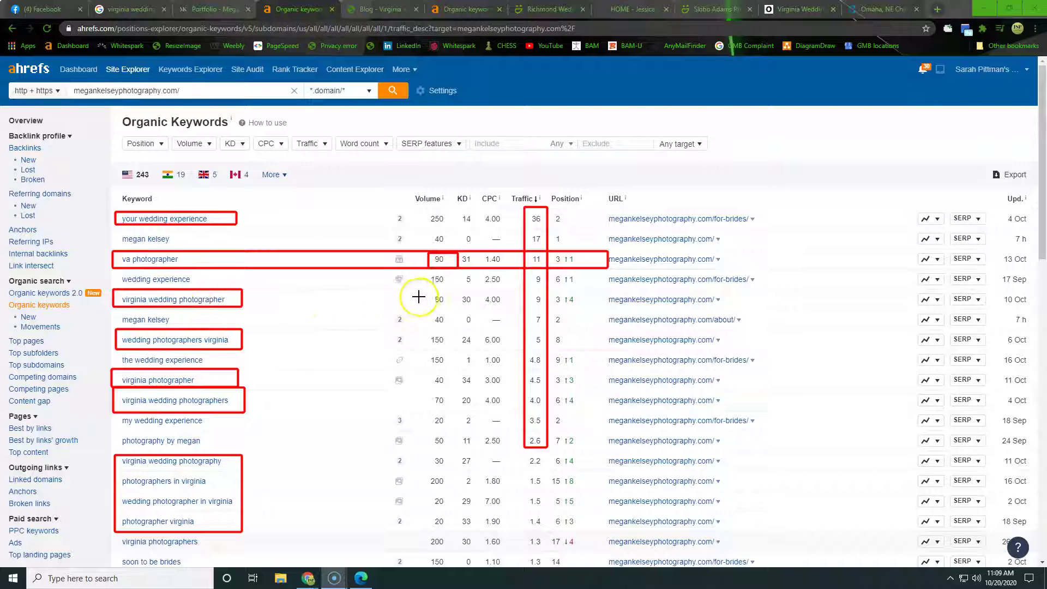
pyautogui.moveTo(428, 292)
pyautogui.mouseDown()
pyautogui.moveTo(450, 308)
pyautogui.moveTo(439, 340)
pyautogui.moveTo(453, 353)
pyautogui.moveTo(443, 395)
pyautogui.moveTo(453, 416)
pyautogui.mouseUp()
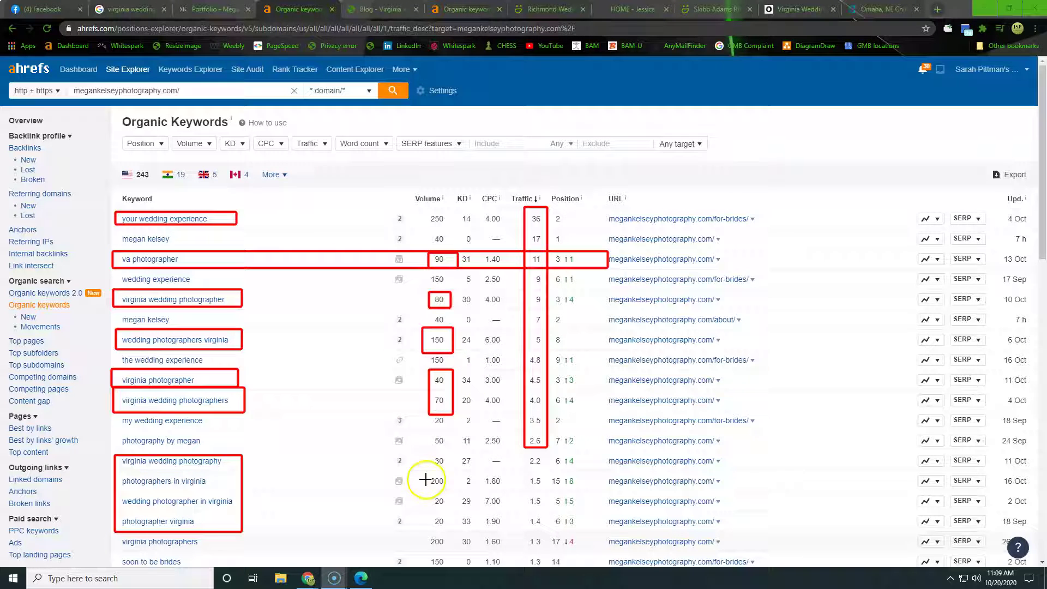
pyautogui.moveTo(424, 471); pyautogui.dragTo(451, 494)
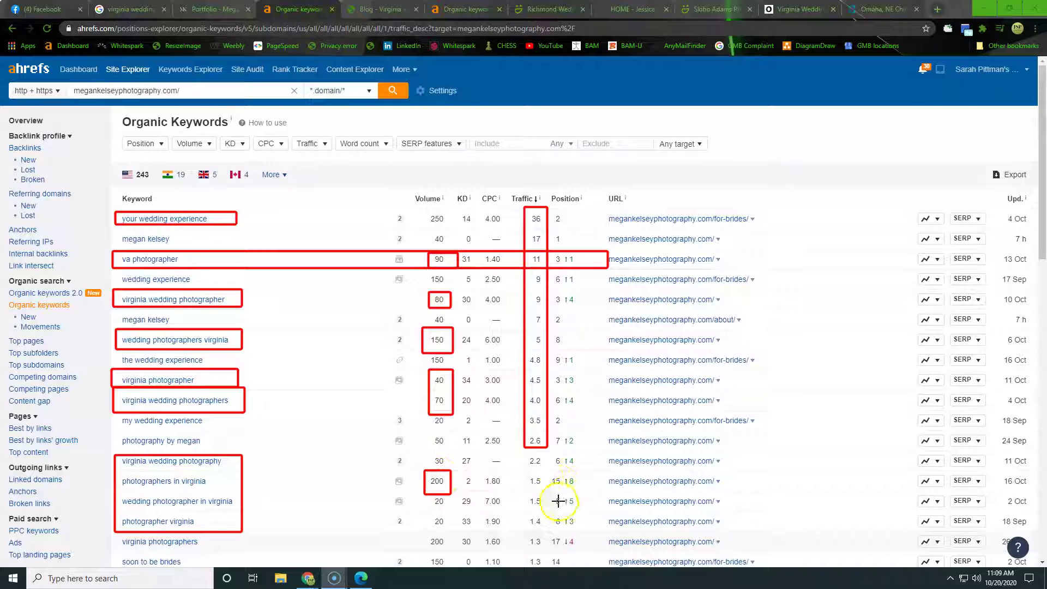
pyautogui.moveTo(548, 187); pyautogui.dragTo(609, 203)
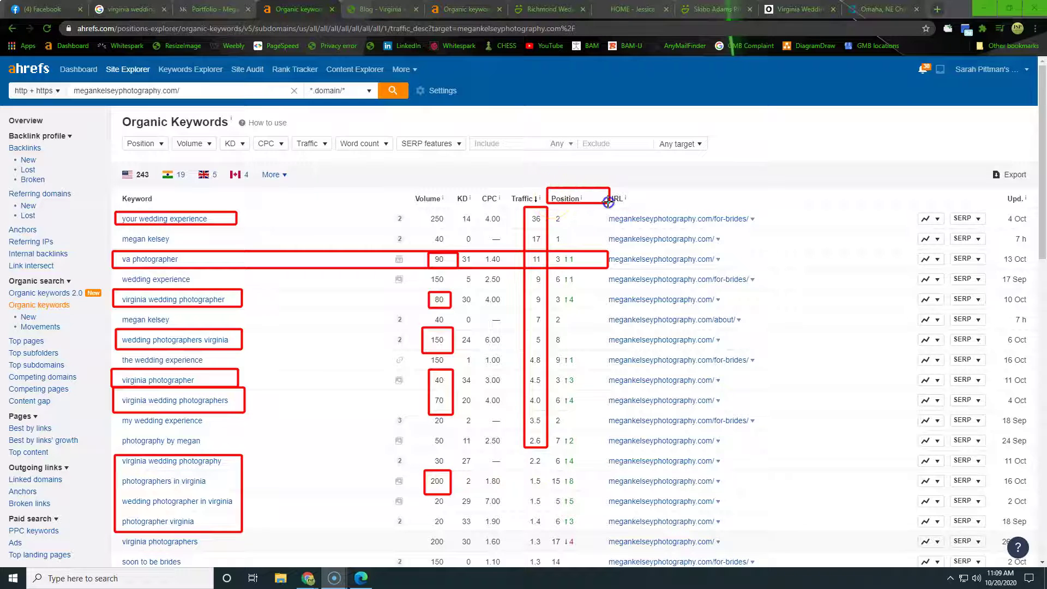